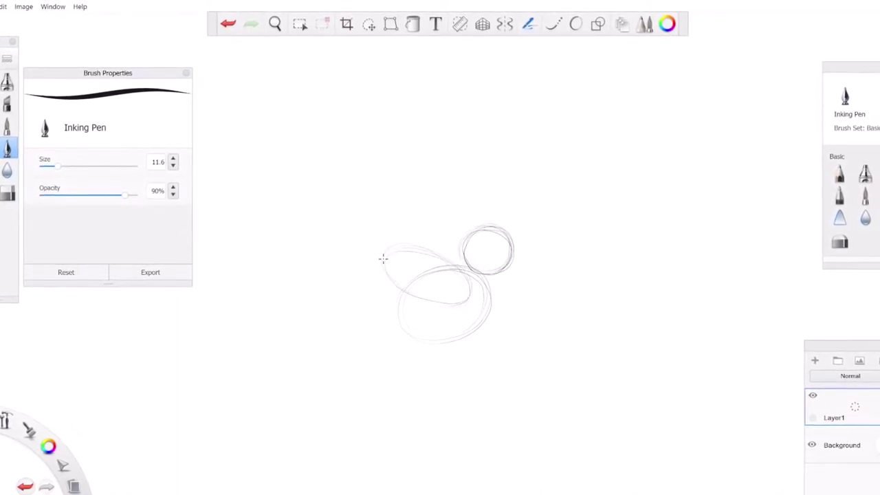
Step: Sketch the bird's tail as a slanted oval with feather lines and join it to the head circle with a breast and belly contour
mouse_move(386, 349)
mouse_down()
mouse_move(415, 318)
mouse_move(361, 356)
mouse_move(417, 319)
mouse_up()
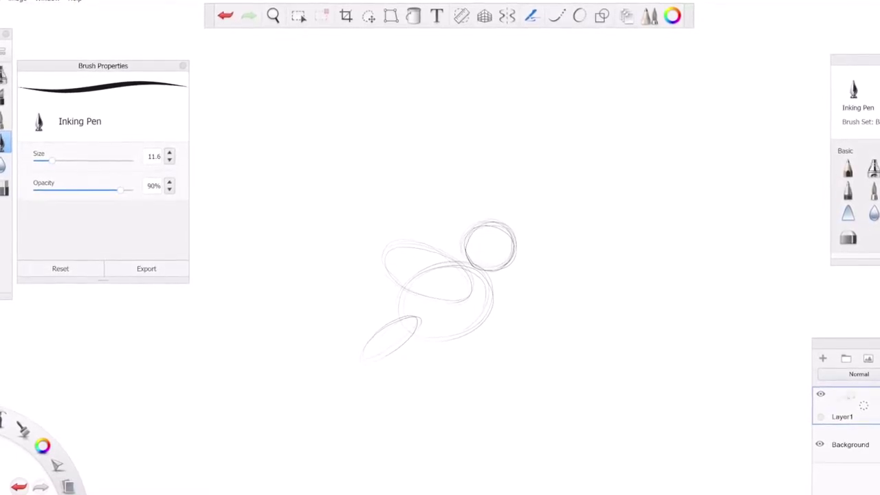
mouse_move(512, 256)
mouse_down()
mouse_move(495, 278)
mouse_move(501, 263)
mouse_move(495, 297)
mouse_move(483, 297)
mouse_move(494, 279)
mouse_move(488, 319)
mouse_move(470, 318)
mouse_move(493, 282)
mouse_move(488, 318)
mouse_move(457, 334)
mouse_move(379, 351)
mouse_up()
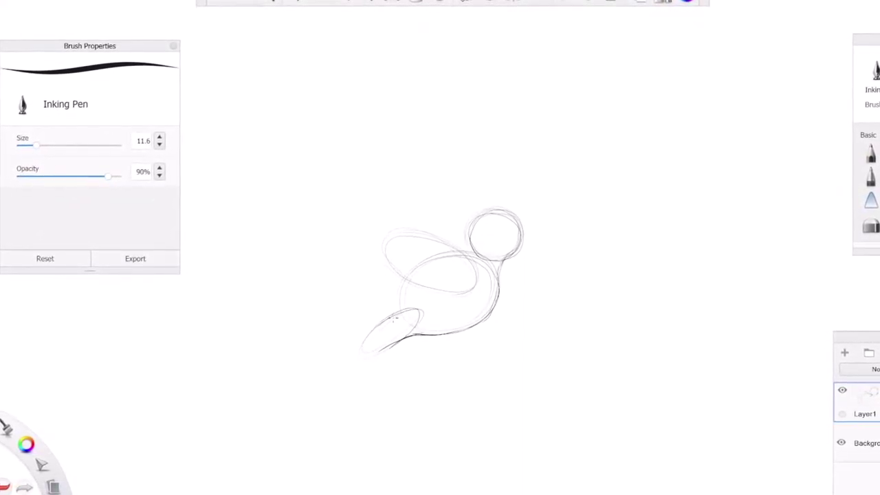
mouse_move(395, 319)
mouse_down()
mouse_move(352, 361)
mouse_move(394, 326)
mouse_move(372, 346)
mouse_move(412, 333)
mouse_up()
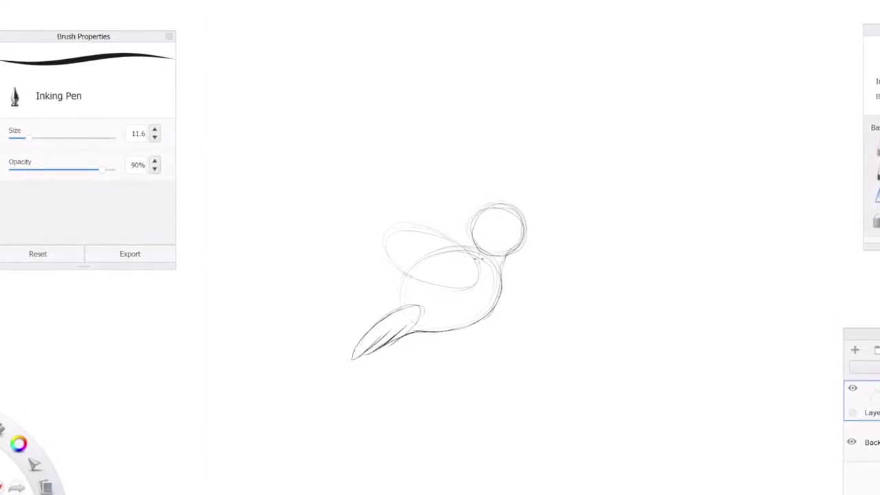
Step: Sketch the wing's feather edge and firm up the head, open beak and breast outline
mouse_move(472, 248)
mouse_down()
mouse_move(399, 225)
mouse_move(360, 242)
mouse_move(424, 234)
mouse_move(419, 243)
mouse_move(383, 243)
mouse_move(427, 245)
mouse_move(420, 283)
mouse_up()
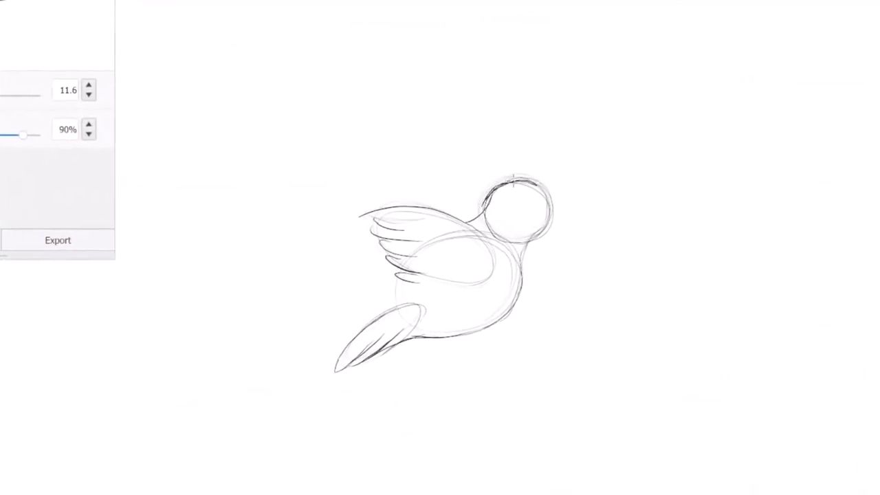
mouse_move(512, 180)
mouse_down()
mouse_move(470, 219)
mouse_move(540, 187)
mouse_move(576, 208)
mouse_move(552, 216)
mouse_move(572, 209)
mouse_move(527, 253)
mouse_move(523, 280)
mouse_up()
drag(526, 250, 518, 299)
drag(527, 267, 508, 315)
drag(521, 283, 490, 325)
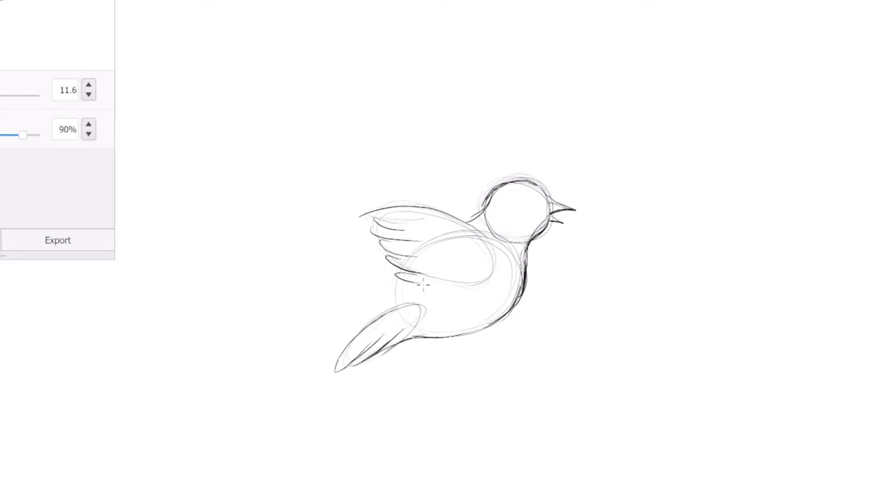
Step: Add upper tail feathers, a small dot eye and a row of inner feathers on the wing
mouse_move(392, 307)
mouse_down()
mouse_move(320, 348)
mouse_move(344, 337)
mouse_move(340, 348)
mouse_up()
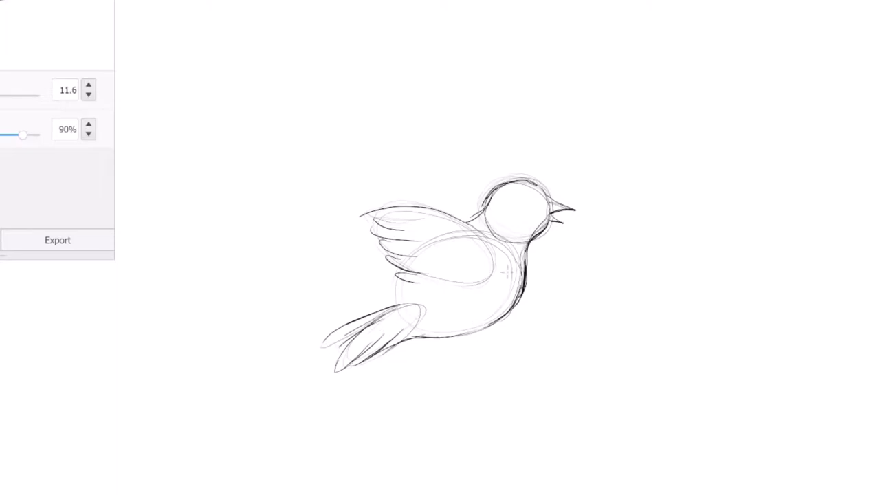
drag(524, 202, 526, 204)
mouse_move(470, 263)
mouse_down()
mouse_move(428, 253)
mouse_move(408, 233)
mouse_up()
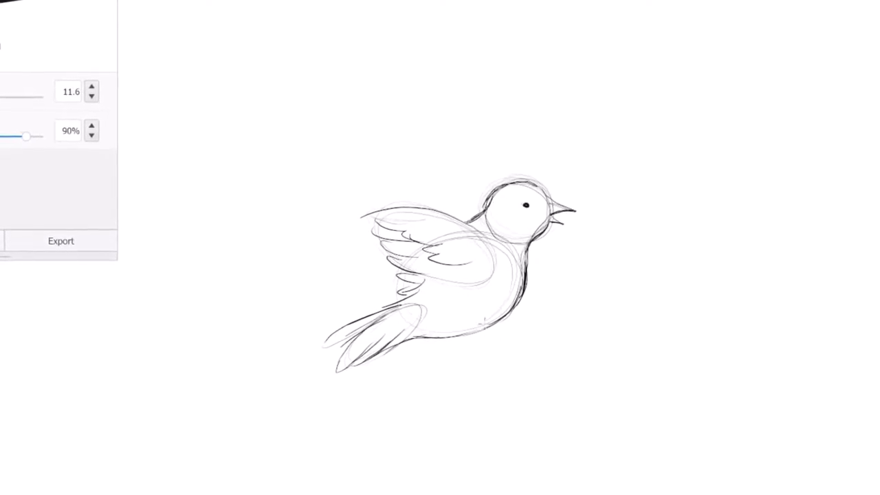
Step: Sketch feet beneath the belly, add more tail and wing feathers, and erase construction lines around the head and wing
mouse_move(488, 322)
mouse_down()
mouse_move(458, 347)
mouse_move(474, 321)
mouse_move(444, 342)
mouse_up()
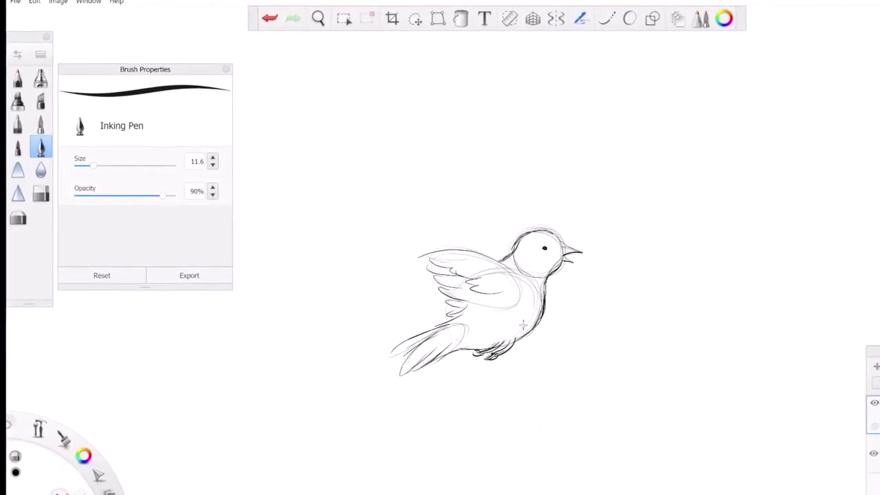
mouse_move(418, 369)
mouse_down()
mouse_move(455, 339)
mouse_move(423, 376)
mouse_move(398, 375)
mouse_up()
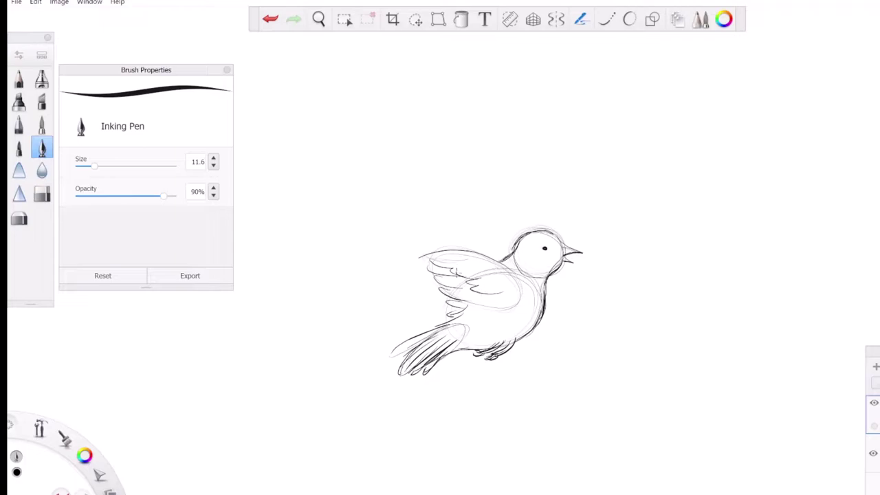
mouse_move(492, 279)
mouse_down()
mouse_move(466, 288)
mouse_move(478, 298)
mouse_move(450, 297)
mouse_move(422, 257)
mouse_up()
key(e)
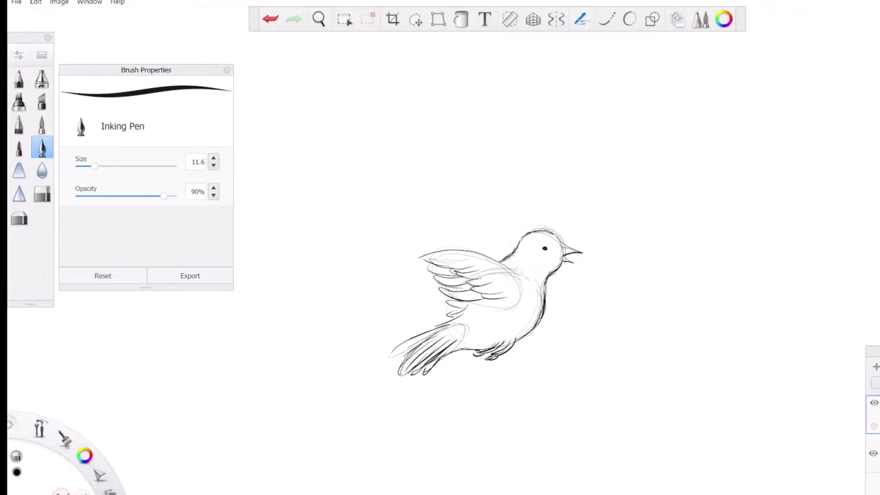
Step: Lower the bird sketch layer's opacity and add a new layer above it
mouse_move(874, 426)
mouse_down()
mouse_move(853, 426)
mouse_move(869, 426)
mouse_up()
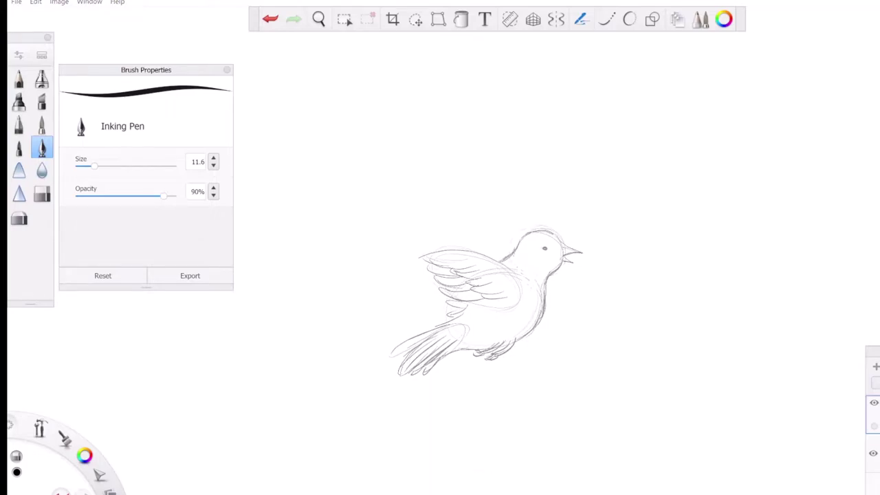
click(876, 367)
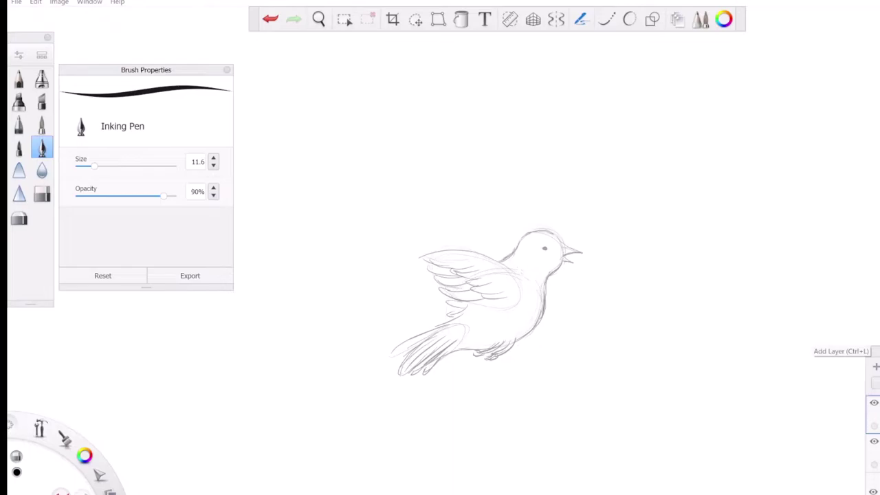
Step: Ink the head, open beak, breast, belly and tail feathers over the faded sketch on the new layer
mouse_move(503, 261)
mouse_down()
mouse_move(530, 230)
mouse_move(564, 239)
mouse_up()
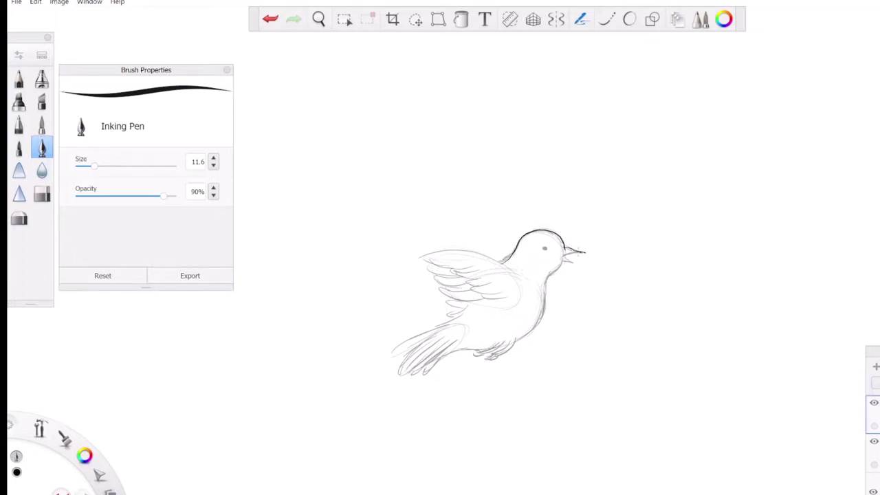
drag(563, 246, 581, 253)
drag(543, 310, 523, 338)
mouse_move(542, 306)
mouse_down()
mouse_move(534, 327)
mouse_move(512, 341)
mouse_up()
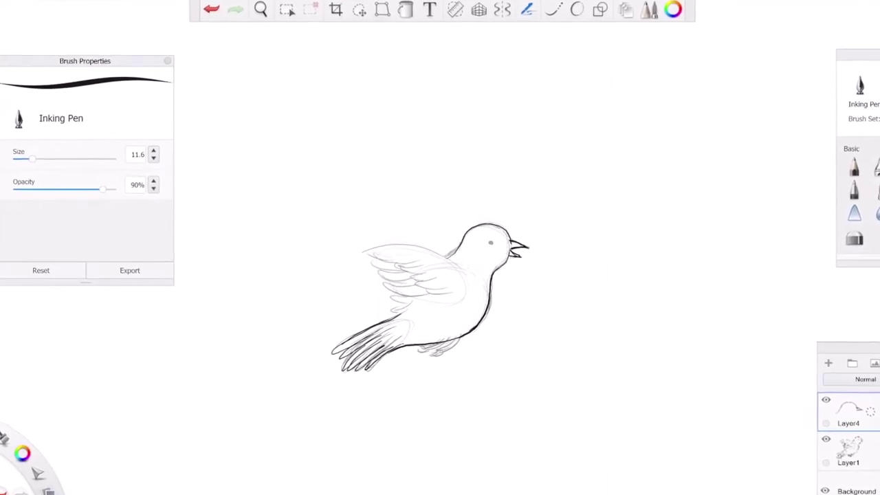
Step: Ink the dot eye and the wing's layered feathers and leading edge over the sketch
mouse_move(396, 308)
mouse_down()
mouse_move(422, 300)
mouse_move(389, 297)
mouse_move(444, 282)
mouse_move(409, 279)
mouse_up()
mouse_move(409, 279)
mouse_down()
mouse_move(437, 274)
mouse_move(433, 266)
mouse_up()
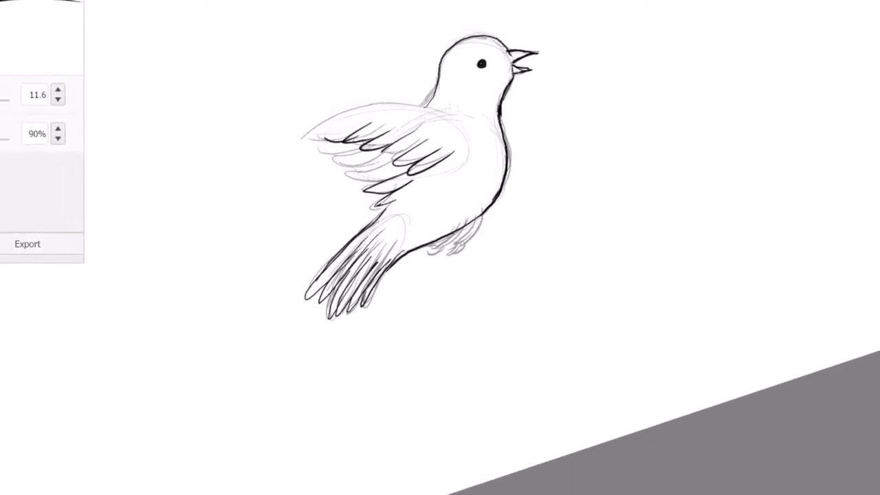
mouse_move(449, 119)
mouse_down()
mouse_move(407, 114)
mouse_move(356, 124)
mouse_move(304, 147)
mouse_move(334, 148)
mouse_up()
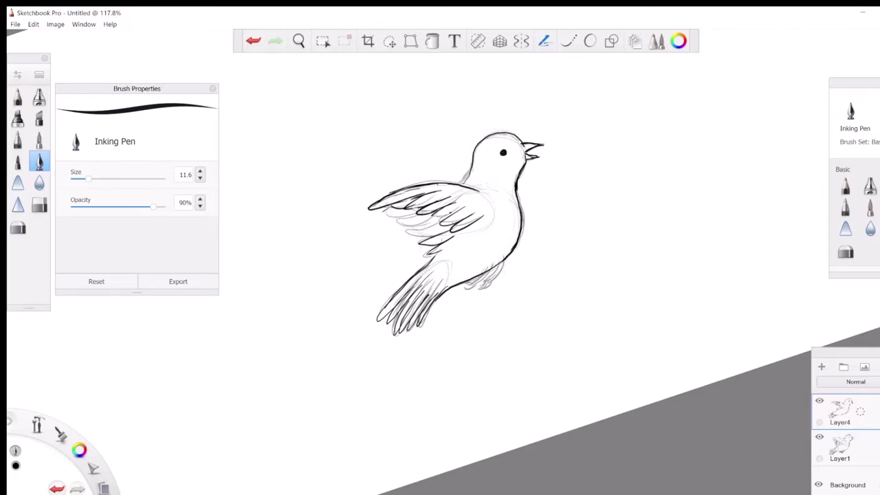
mouse_move(393, 217)
mouse_down()
mouse_move(430, 215)
mouse_move(417, 228)
mouse_move(448, 215)
mouse_move(451, 225)
mouse_up()
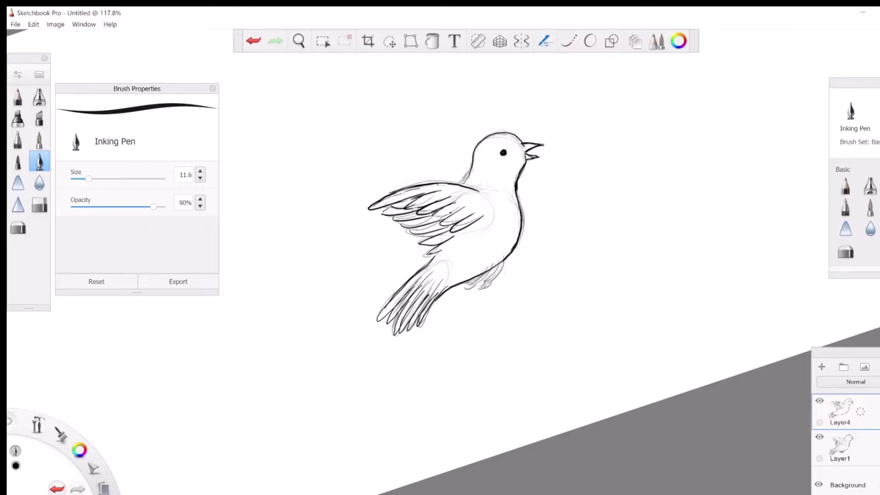
drag(457, 233, 433, 227)
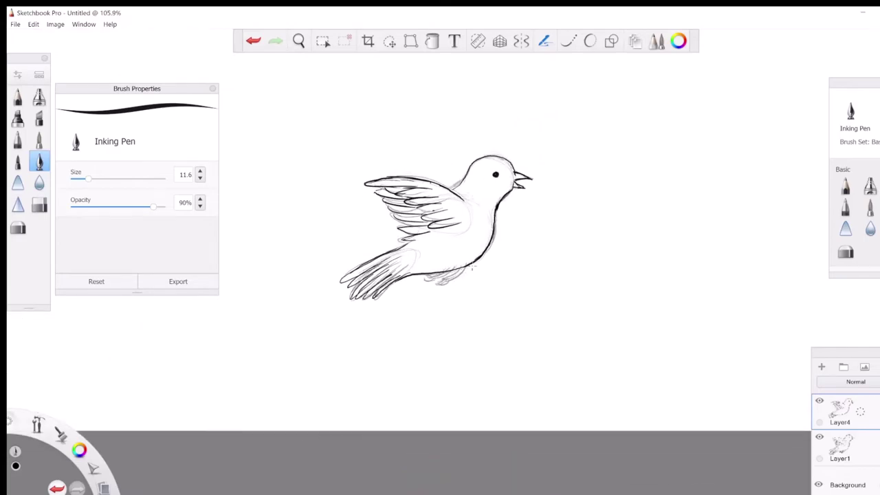
Step: Ink two clawed feet reaching forward beneath the belly and hide the rough sketch on Layer1
mouse_move(471, 268)
mouse_down()
mouse_move(479, 275)
mouse_move(492, 261)
mouse_move(473, 270)
mouse_move(494, 275)
mouse_move(484, 277)
mouse_move(497, 264)
mouse_up()
drag(419, 273, 386, 258)
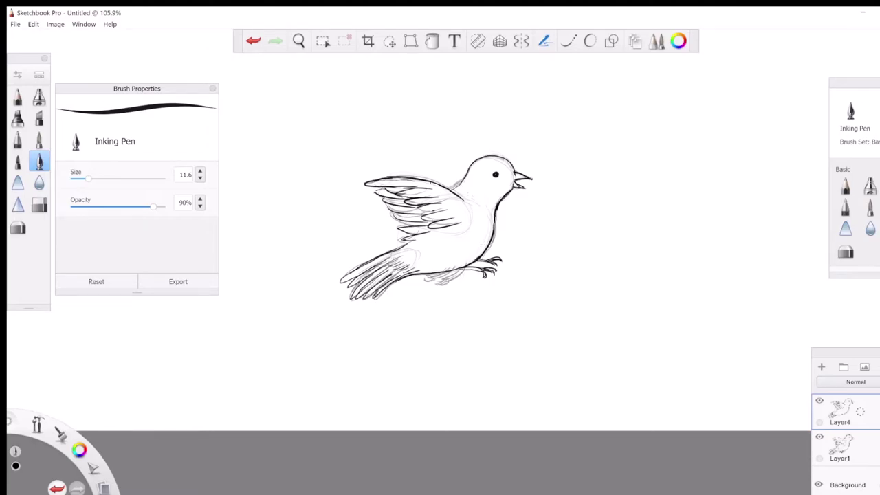
click(818, 437)
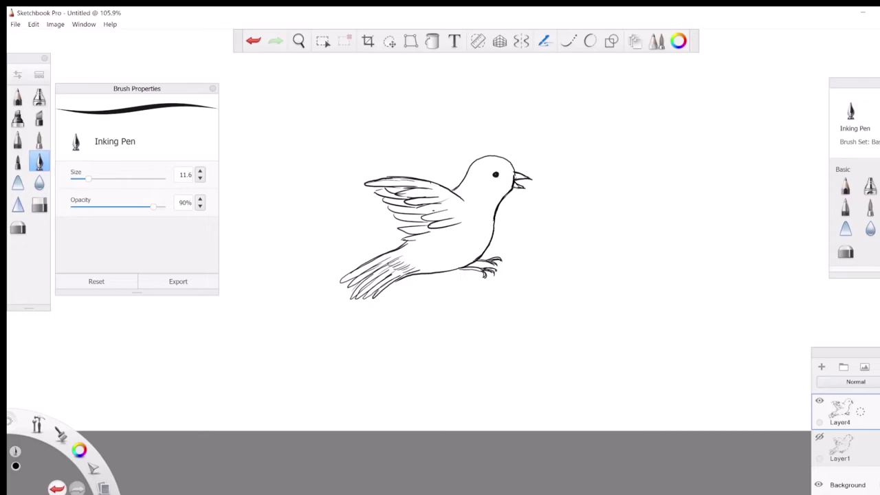
Step: Add fine feather lines inside the tail feathers and between the wing feathers
mouse_move(375, 296)
mouse_down()
mouse_move(389, 277)
mouse_move(377, 274)
mouse_up()
drag(356, 293, 365, 282)
mouse_move(361, 274)
mouse_down()
mouse_move(394, 252)
mouse_move(357, 273)
mouse_up()
drag(388, 255, 359, 275)
mouse_move(424, 227)
mouse_down()
mouse_move(403, 235)
mouse_move(400, 220)
mouse_up()
mouse_move(423, 214)
mouse_down()
mouse_move(413, 221)
mouse_move(397, 213)
mouse_up()
drag(399, 196, 382, 205)
mouse_move(416, 192)
mouse_down()
mouse_move(415, 201)
mouse_move(367, 183)
mouse_move(402, 195)
mouse_move(413, 214)
mouse_move(440, 207)
mouse_move(448, 222)
mouse_up()
Step: Add short feather strokes to the throat, neck, breast, belly, head and lower wing, undoing the stray marks
drag(507, 193, 500, 203)
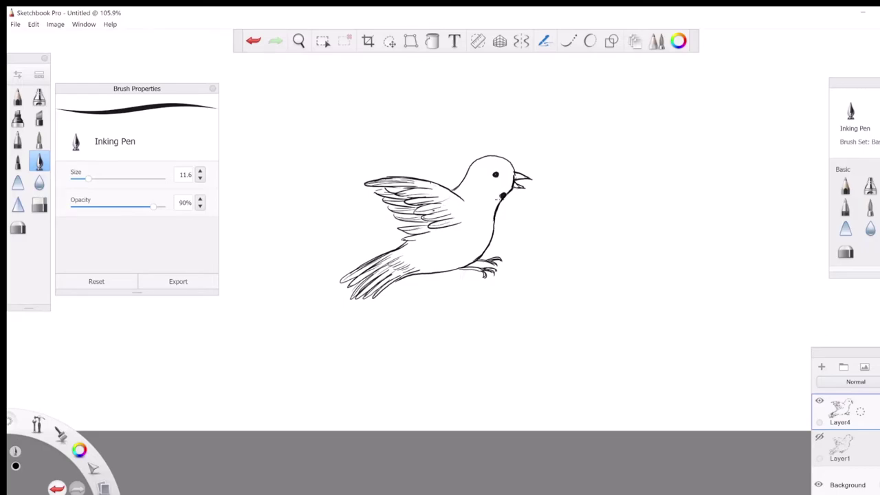
key(ctrl+z)
drag(504, 196, 491, 200)
mouse_move(466, 177)
mouse_down()
mouse_move(458, 188)
mouse_move(487, 222)
mouse_move(487, 216)
mouse_up()
drag(487, 209, 492, 231)
mouse_move(485, 237)
mouse_down()
mouse_move(445, 237)
mouse_move(459, 239)
mouse_up()
key(ctrl+z)
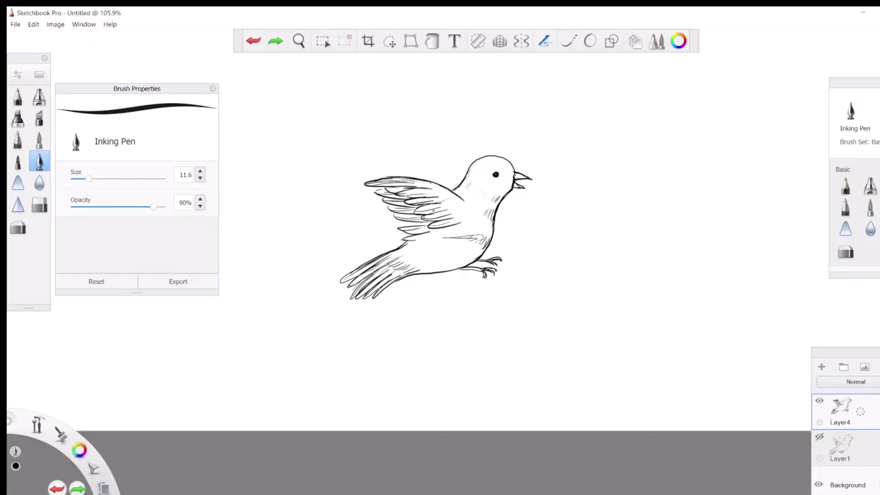
key(ctrl+z)
drag(485, 235, 464, 244)
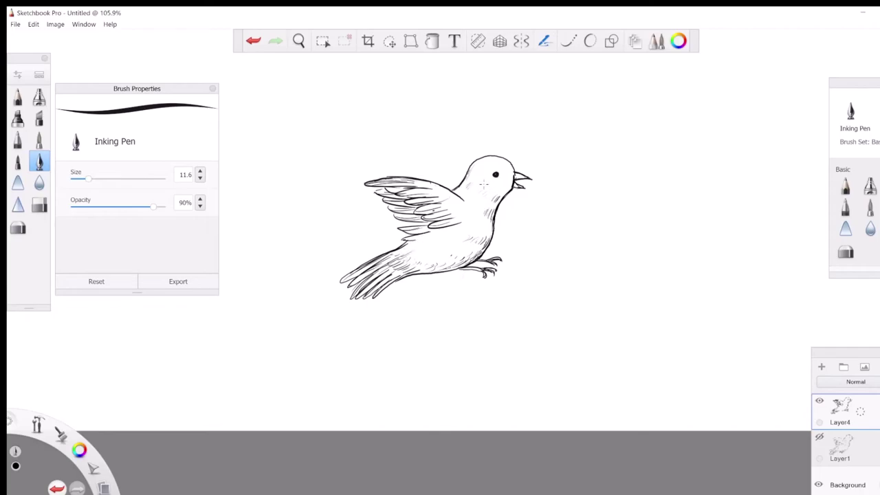
drag(478, 164, 472, 171)
drag(410, 241, 431, 236)
Step: Draw the far wing as a small pointed shape with feather lines rising behind the bird's back
mouse_move(427, 159)
mouse_down()
mouse_move(439, 184)
mouse_move(455, 192)
mouse_move(433, 178)
mouse_move(434, 187)
mouse_up()
drag(420, 170, 433, 184)
mouse_move(422, 171)
mouse_down()
mouse_move(424, 181)
mouse_move(443, 176)
mouse_up()
mouse_move(444, 177)
mouse_down()
mouse_move(451, 185)
mouse_move(445, 177)
mouse_up()
drag(447, 178, 453, 189)
mouse_move(426, 158)
mouse_down()
mouse_move(440, 183)
mouse_move(431, 179)
mouse_move(451, 190)
mouse_up()
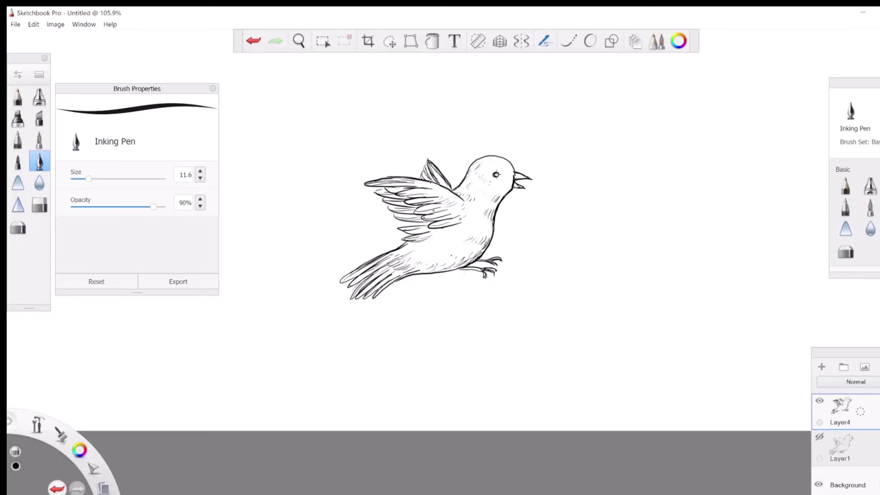
Step: Erase a small highlight in the eye and darken the beak
click(495, 174)
mouse_move(520, 180)
mouse_down()
mouse_move(531, 179)
mouse_move(519, 179)
mouse_move(529, 179)
mouse_move(524, 188)
mouse_up()
drag(485, 158, 454, 190)
key(ctrl+z)
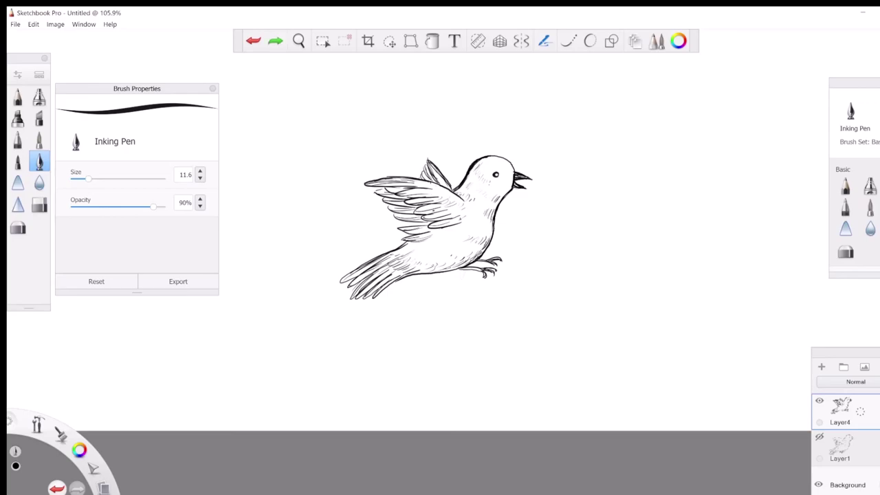
key(ctrl+z)
Step: Refine the ink lines of the lower leg where it meets the belly and undo the last stroke
drag(461, 269, 475, 269)
scroll(440, 227, up, 1)
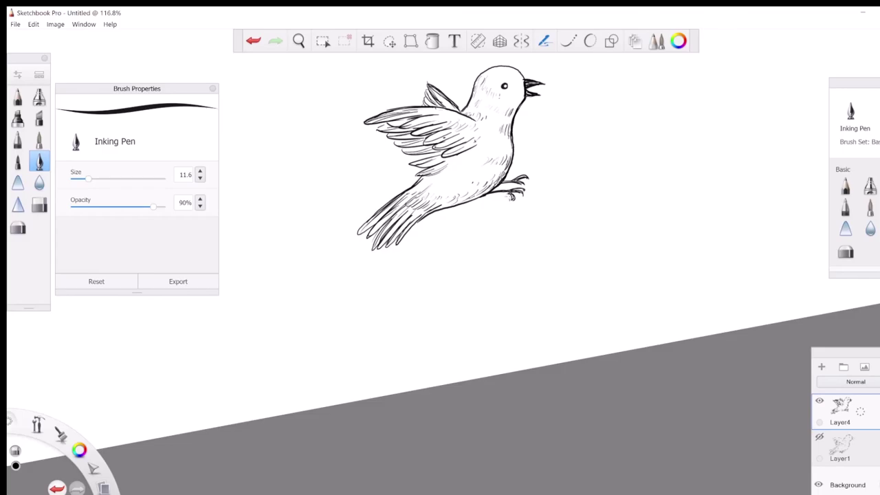
drag(484, 198, 494, 197)
key(ctrl+z)
scroll(468, 207, down, 5)
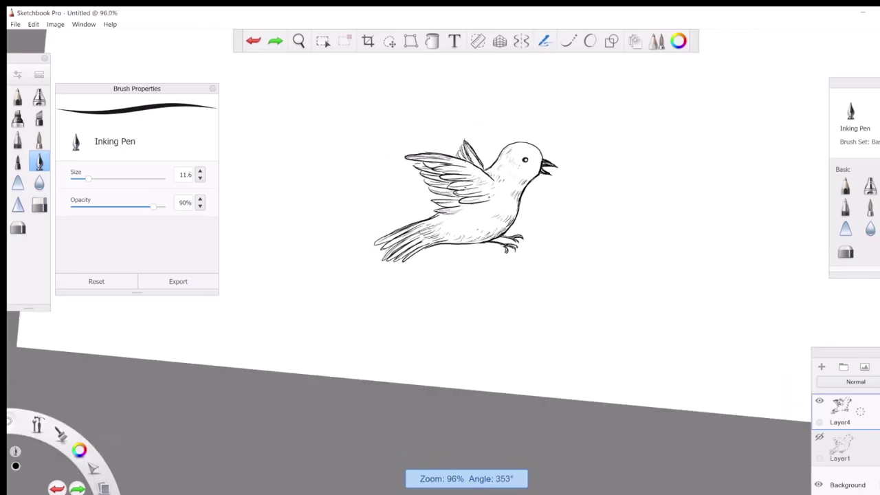